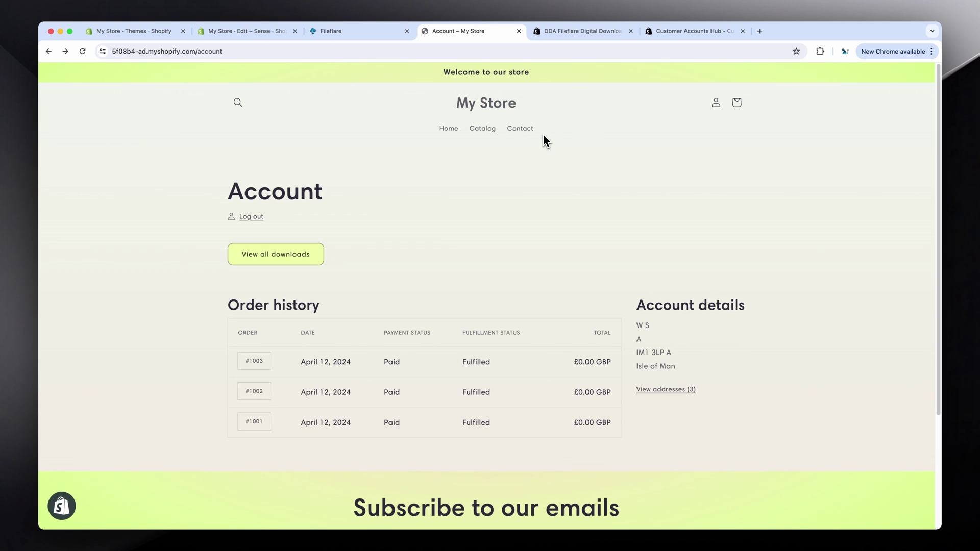
- Switch from the storefront Account page to My Store's admin Themes page
{"action": "left_click", "coordinate": [140, 32]}
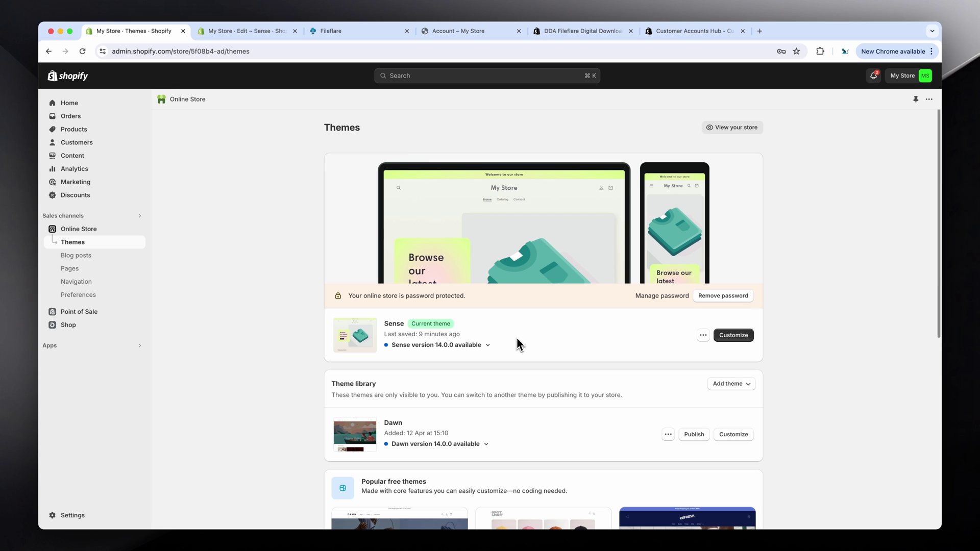
- Open the current Sense theme in the theme editor using Customize
{"action": "left_click", "coordinate": [174, 52]}
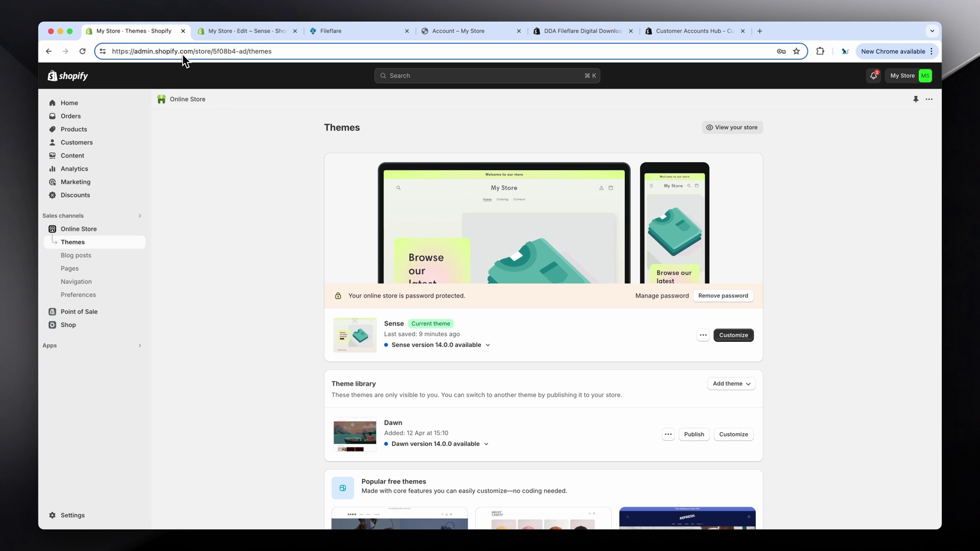
{"action": "left_click", "coordinate": [246, 217]}
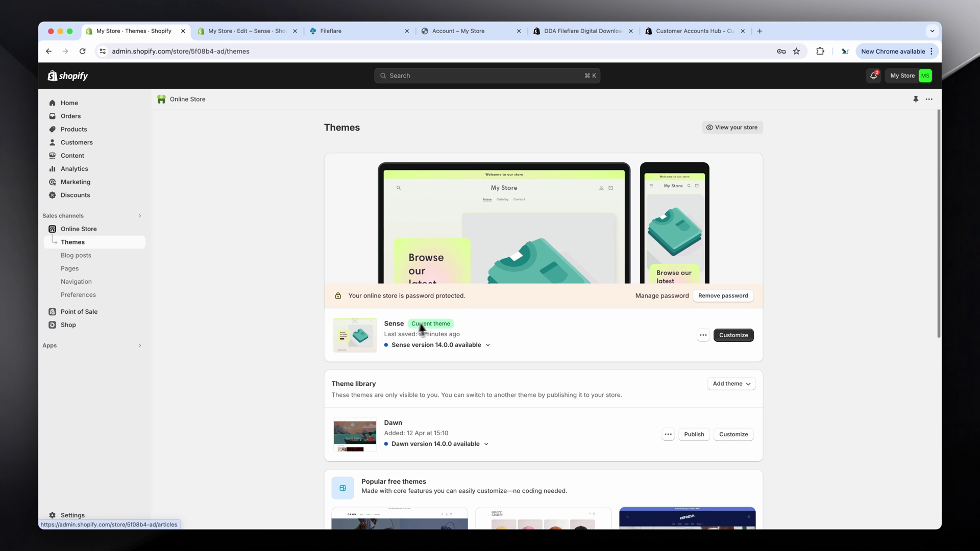
{"action": "left_click", "coordinate": [732, 338]}
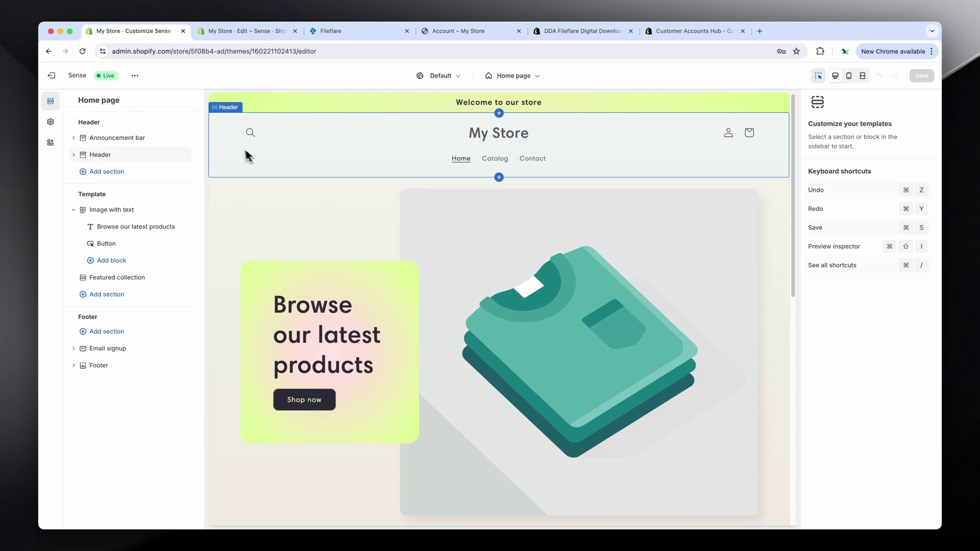
- Preview the Classic customer accounts login template and select its Login section
{"action": "scroll", "coordinate": [456, 314], "scroll_direction": "down", "scroll_amount": 1}
{"action": "scroll", "coordinate": [455, 314], "scroll_direction": "up", "scroll_amount": 1}
{"action": "left_click", "coordinate": [514, 76]}
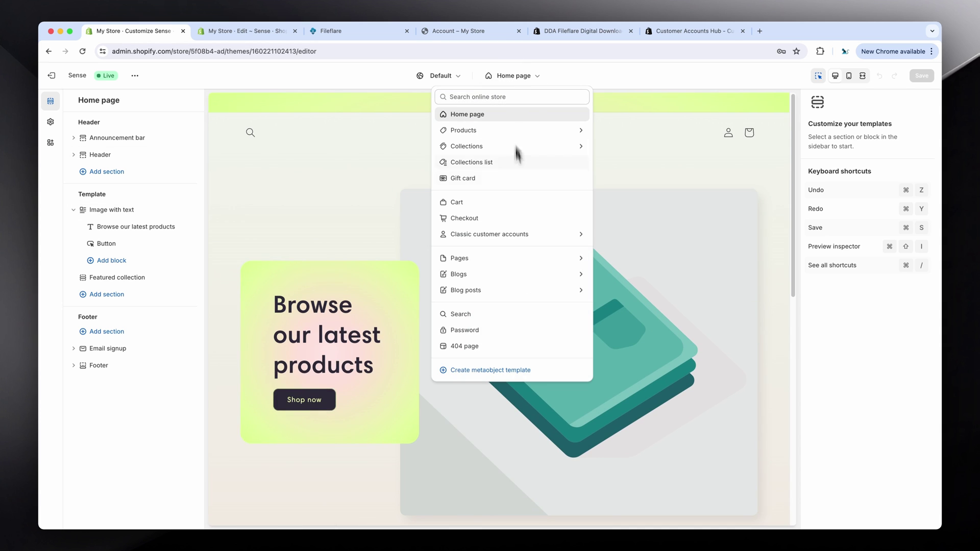
{"action": "left_click", "coordinate": [491, 235]}
{"action": "left_click", "coordinate": [487, 141]}
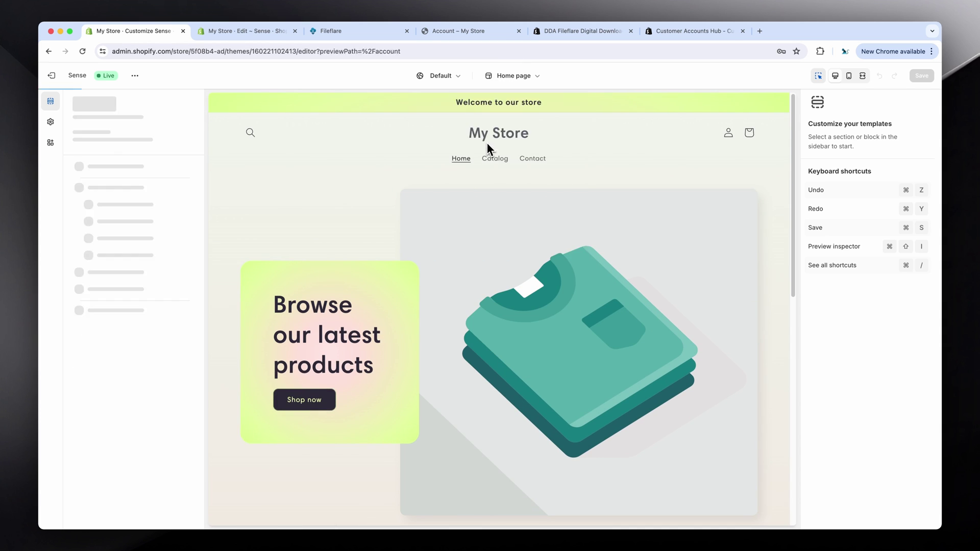
{"action": "left_click", "coordinate": [437, 276]}
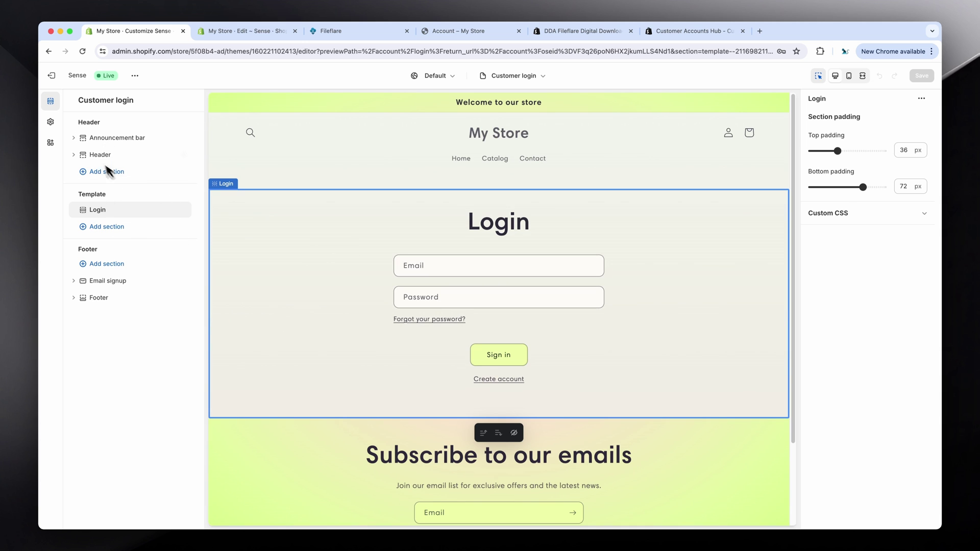
- Review the Colors schemes in Theme settings, then view the Customer Accounts Hub app listing
{"action": "left_click", "coordinate": [50, 122]}
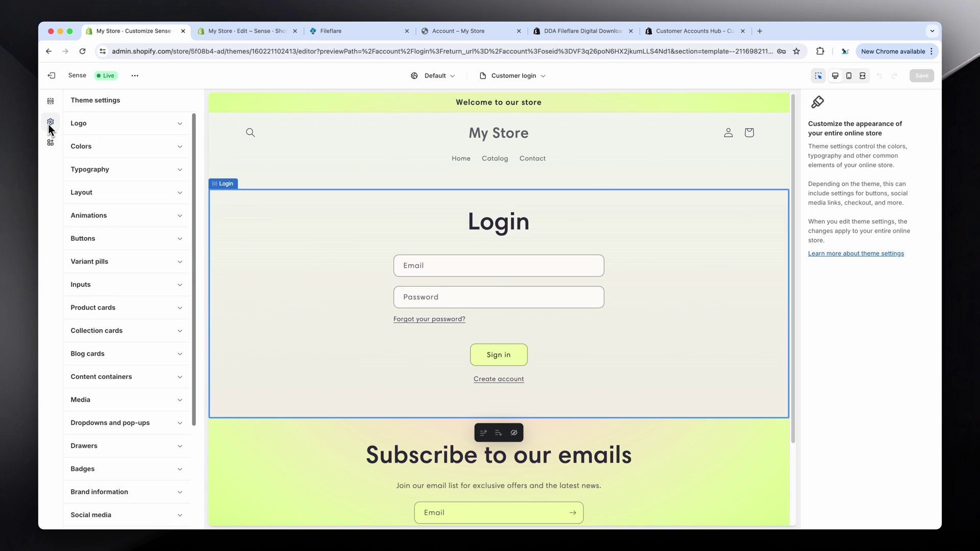
{"action": "left_click", "coordinate": [95, 147]}
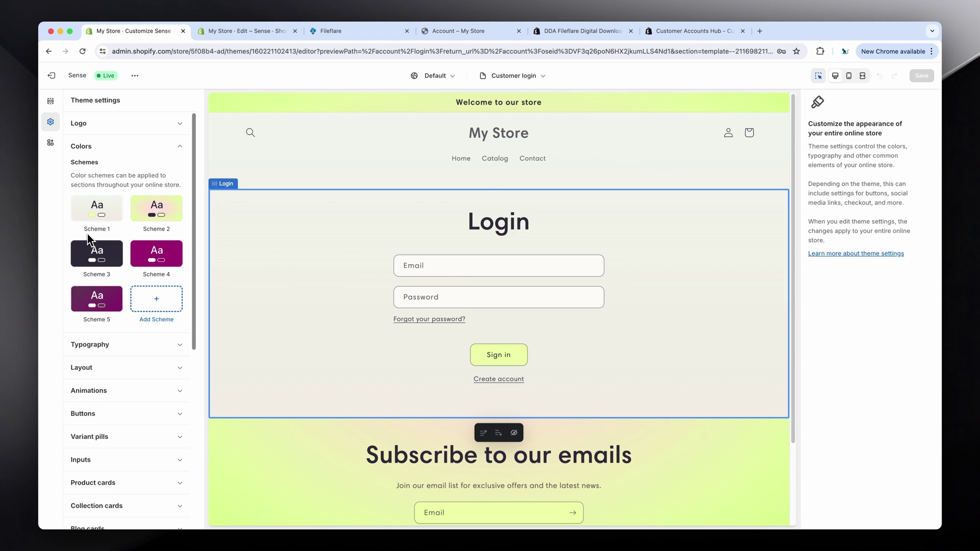
{"action": "left_click", "coordinate": [667, 33]}
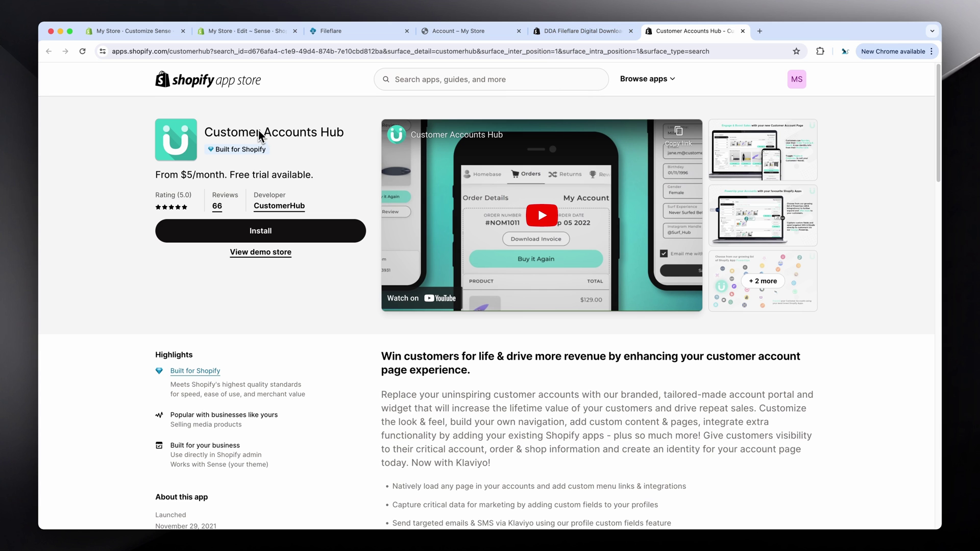
- View the DDA Fileflare Digital Download listing, then return to the customer Account page
{"action": "key", "text": "ctrl+shift+Tab"}
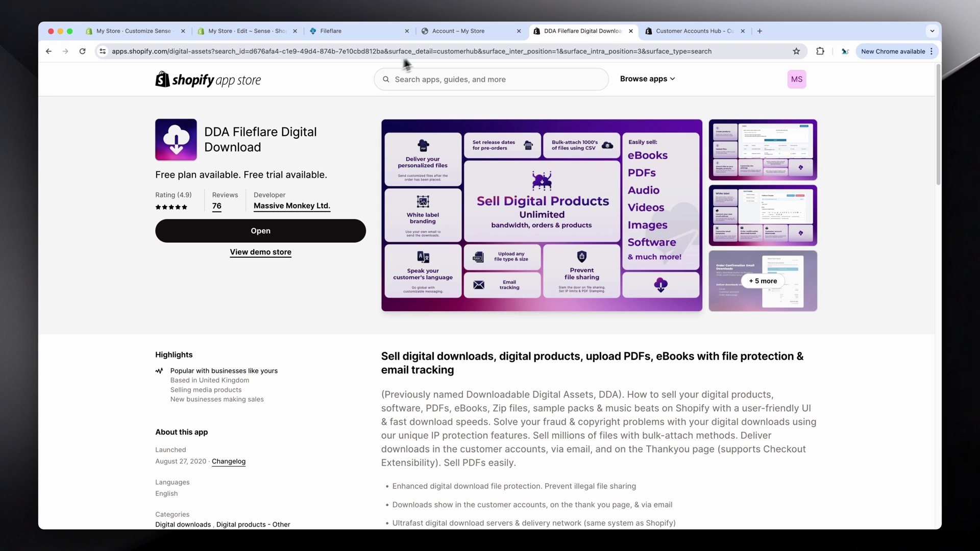
{"action": "left_click", "coordinate": [441, 36]}
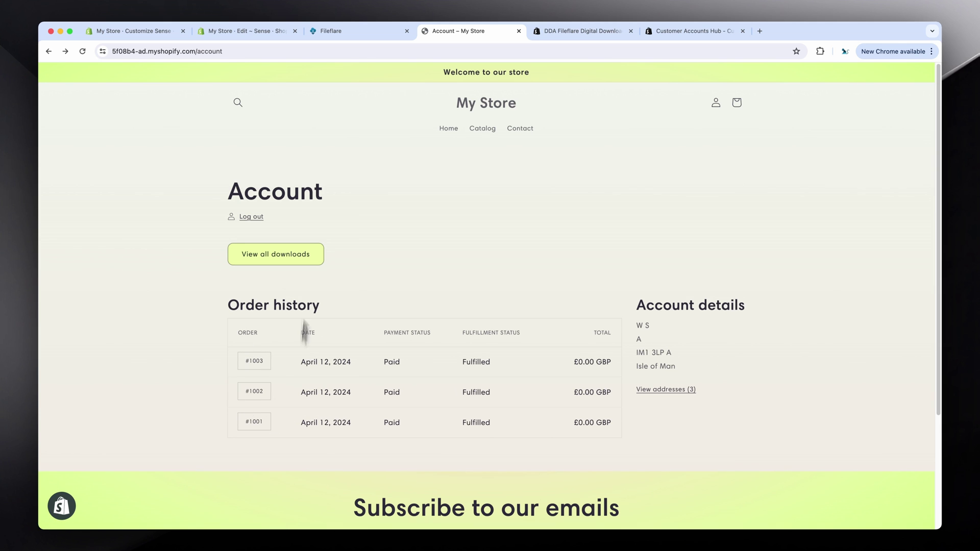
- Browse the customer's full digital downloads list, then go back
{"action": "left_click", "coordinate": [294, 250]}
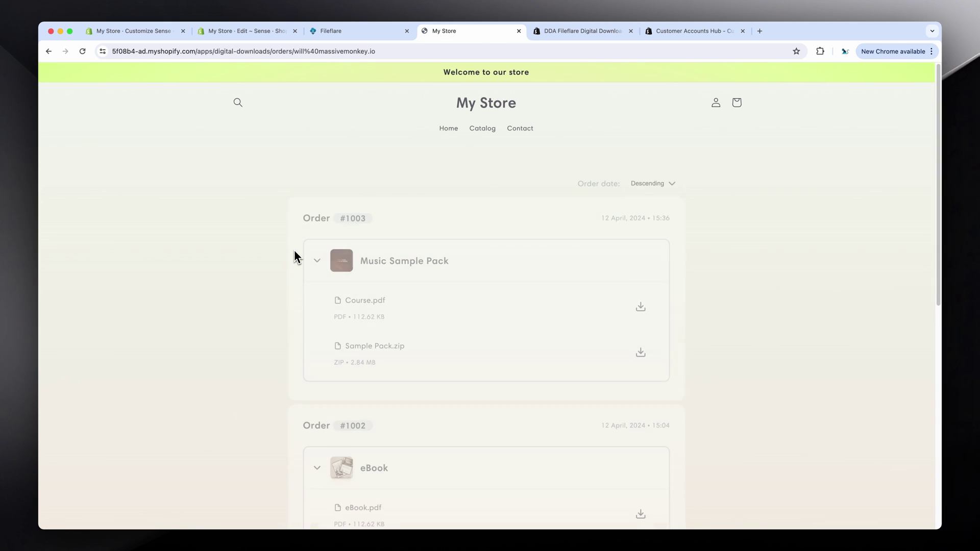
{"action": "scroll", "coordinate": [240, 311], "scroll_direction": "down", "scroll_amount": 1}
{"action": "scroll", "coordinate": [237, 306], "scroll_direction": "down", "scroll_amount": 5}
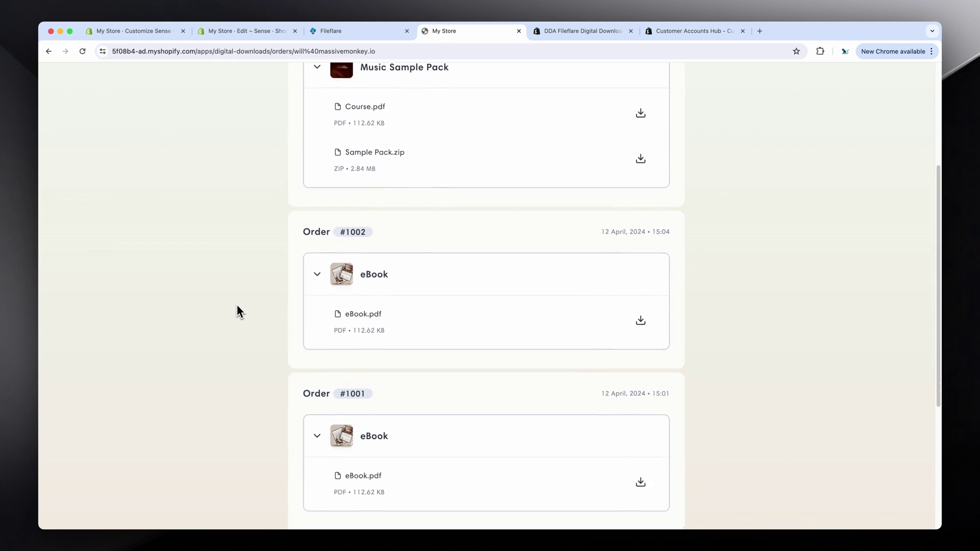
{"action": "scroll", "coordinate": [237, 311], "scroll_direction": "up", "scroll_amount": 6}
{"action": "scroll", "coordinate": [237, 310], "scroll_direction": "left", "scroll_amount": 5}
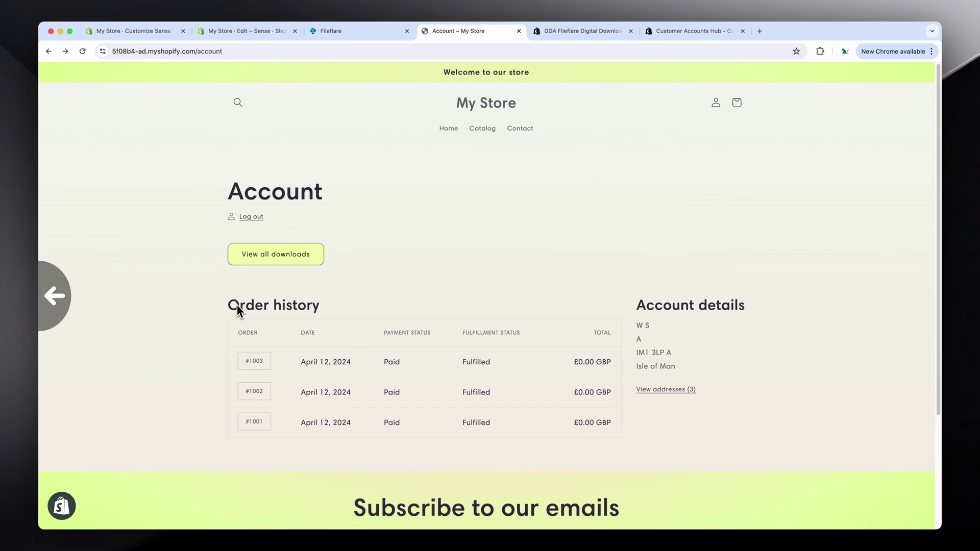
- Open order #1003 and inspect its Download your awesome files section
{"action": "left_click", "coordinate": [253, 360]}
{"action": "scroll", "coordinate": [254, 361], "scroll_direction": "down", "scroll_amount": 2}
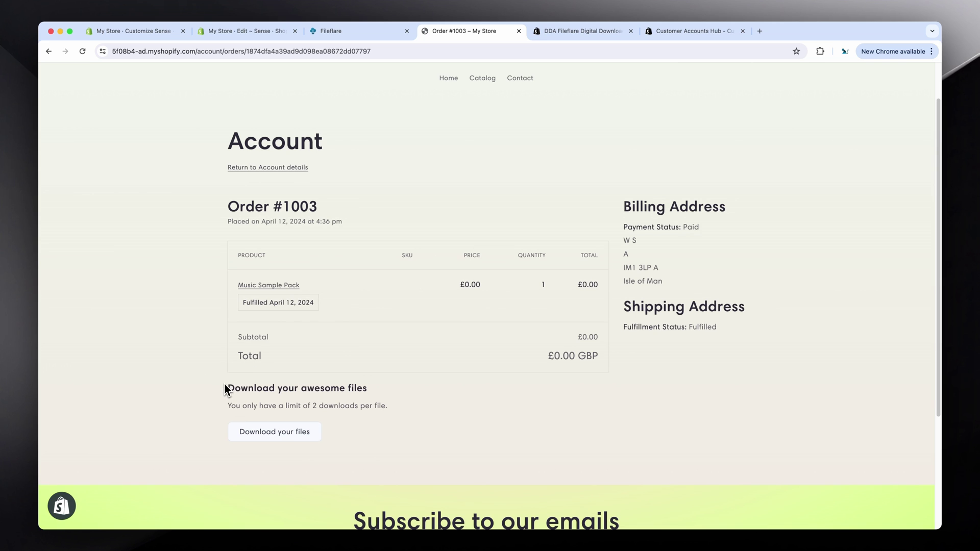
{"action": "left_click_drag", "start_coordinate": [228, 388], "coordinate": [370, 418]}
{"action": "left_click", "coordinate": [370, 419]}
{"action": "scroll", "coordinate": [380, 426], "scroll_direction": "up", "scroll_amount": 2}
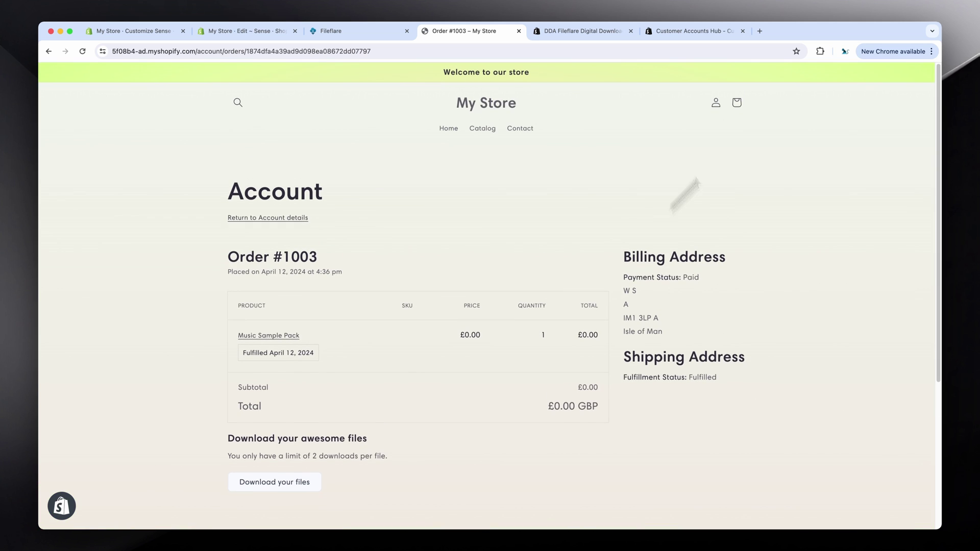
- Glance at the Customer Accounts Hub listing, then exit the Sense theme editor to Themes
{"action": "left_click", "coordinate": [669, 38]}
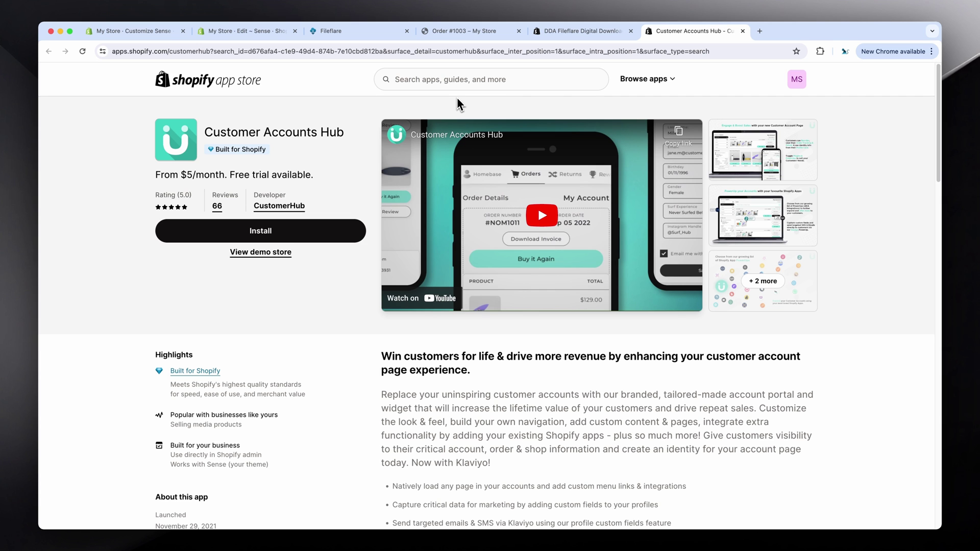
{"action": "left_click", "coordinate": [130, 33]}
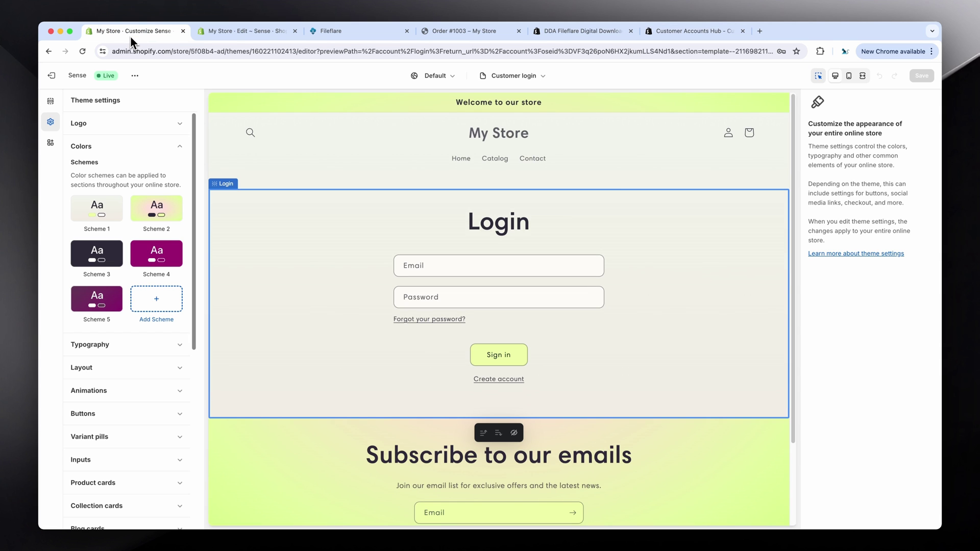
{"action": "left_click", "coordinate": [51, 76]}
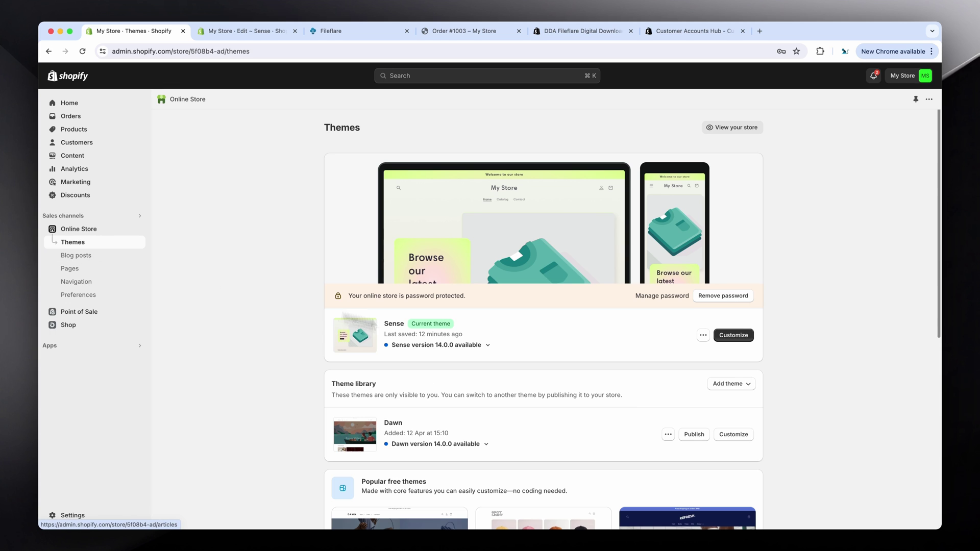
- Open the Sense theme's code editor and filter its files for main-account.liquid
{"action": "left_click", "coordinate": [703, 335]}
{"action": "left_click", "coordinate": [642, 423]}
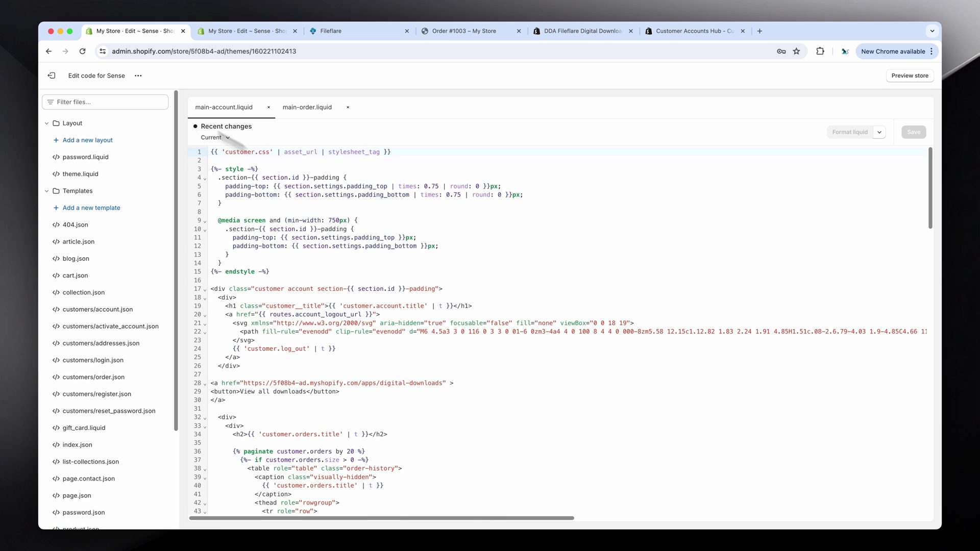
{"action": "left_click", "coordinate": [95, 105]}
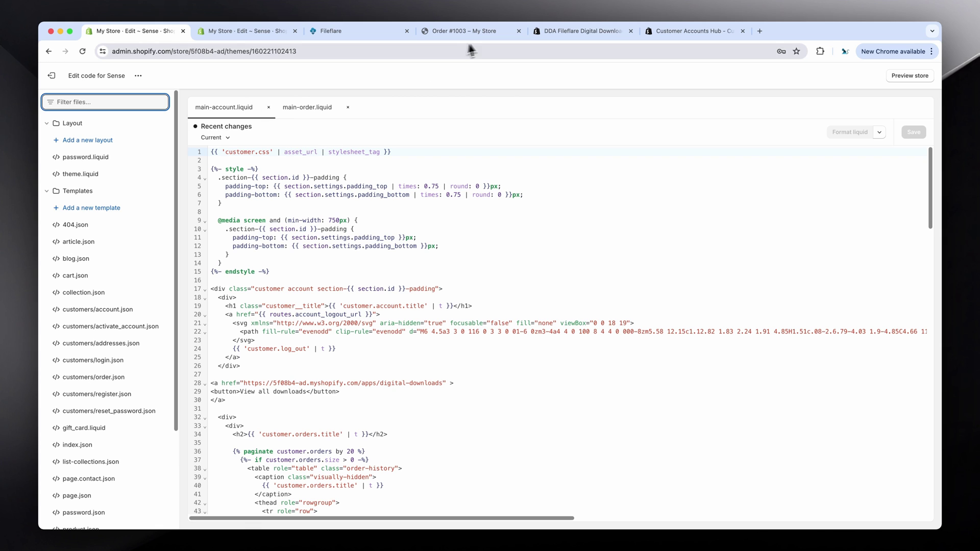
- Switch to the storefront order page and go back to the customer Account page
{"action": "left_click", "coordinate": [453, 32]}
{"action": "scroll", "coordinate": [345, 168], "scroll_direction": "left", "scroll_amount": 5}
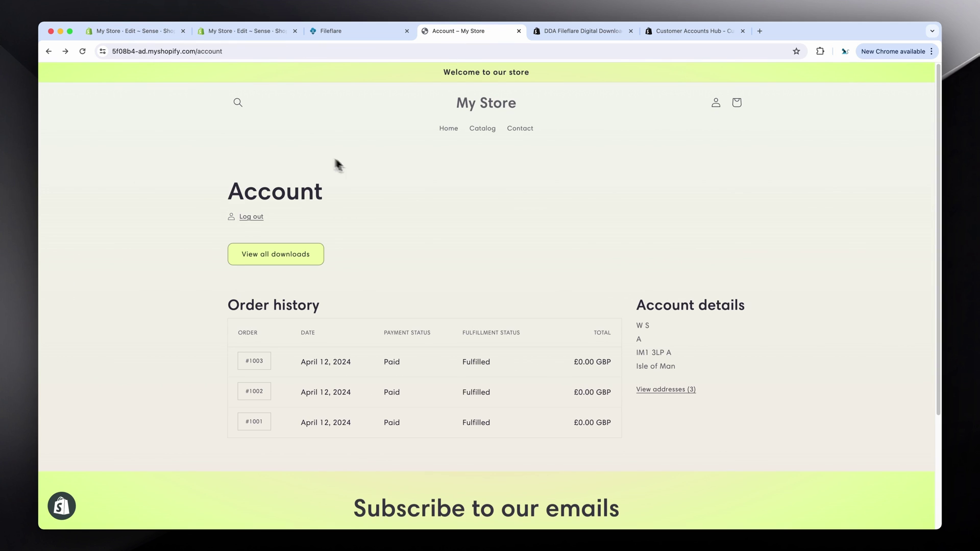
- Open order #1003, then scroll main-account.liquid's order-history markup with the /apps/digital-downloads link
{"action": "left_click", "coordinate": [254, 363]}
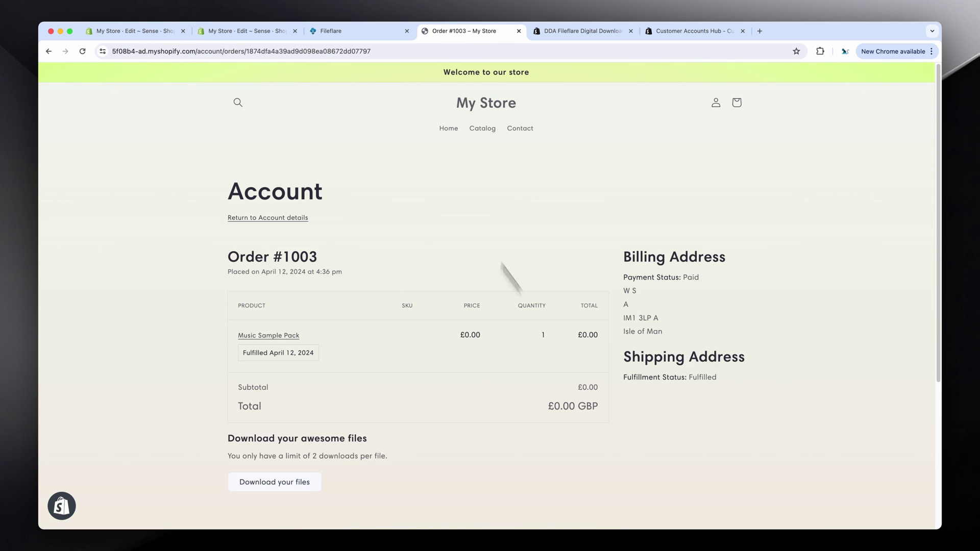
{"action": "left_click", "coordinate": [155, 31]}
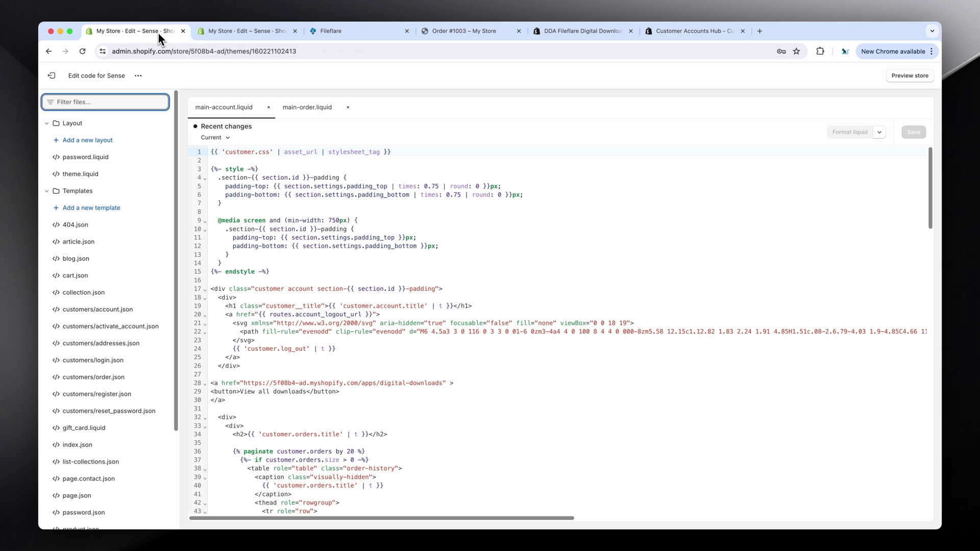
{"action": "left_click", "coordinate": [214, 32]}
{"action": "left_click", "coordinate": [143, 32]}
{"action": "scroll", "coordinate": [289, 209], "scroll_direction": "down", "scroll_amount": 10}
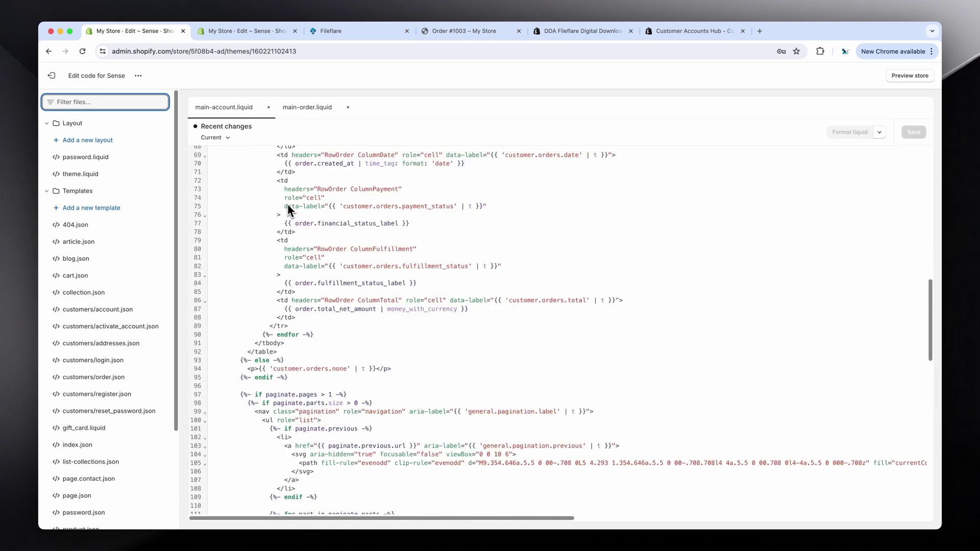
{"action": "scroll", "coordinate": [289, 210], "scroll_direction": "up", "scroll_amount": 10}
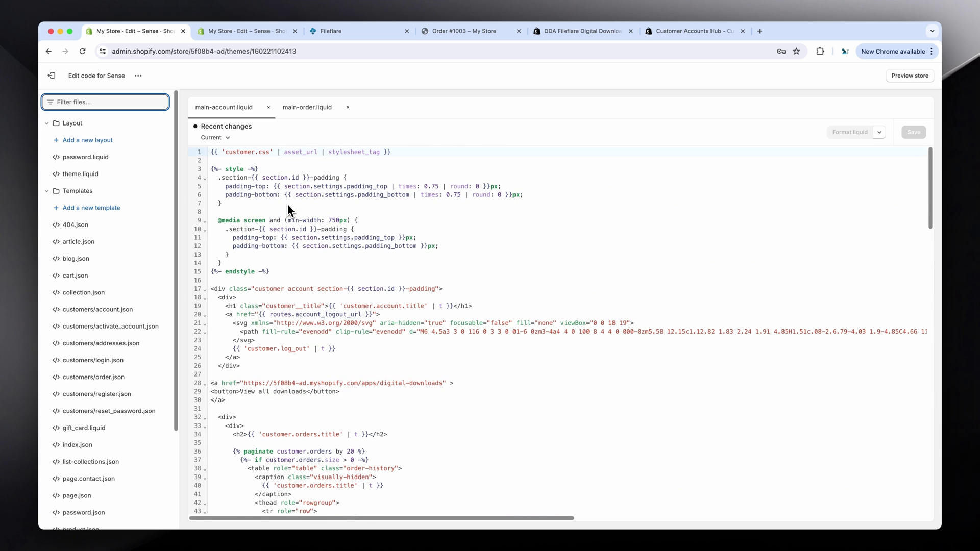
{"action": "left_click", "coordinate": [252, 33]}
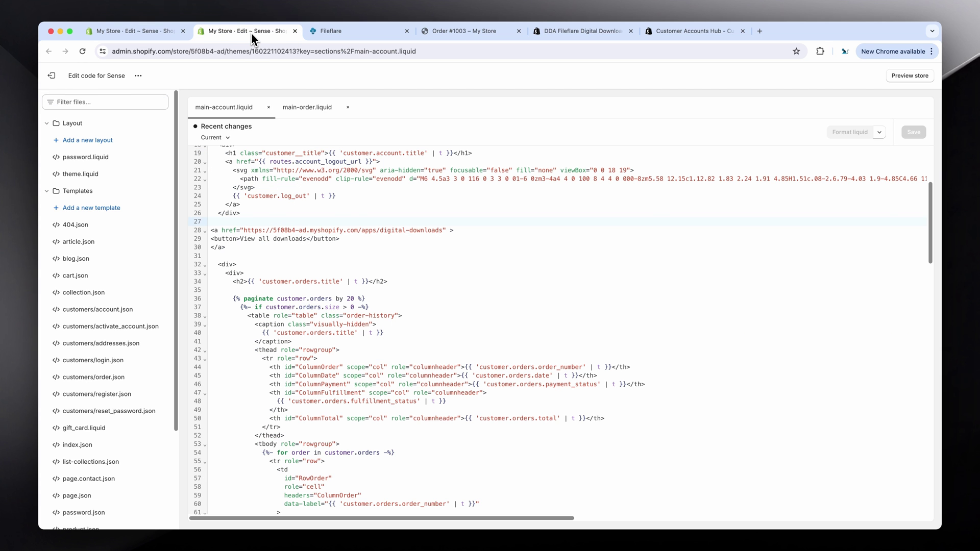
- Revisit the Customer Accounts Hub and DDA Fileflare listings, then return to Order #1003
{"action": "left_click", "coordinate": [702, 32]}
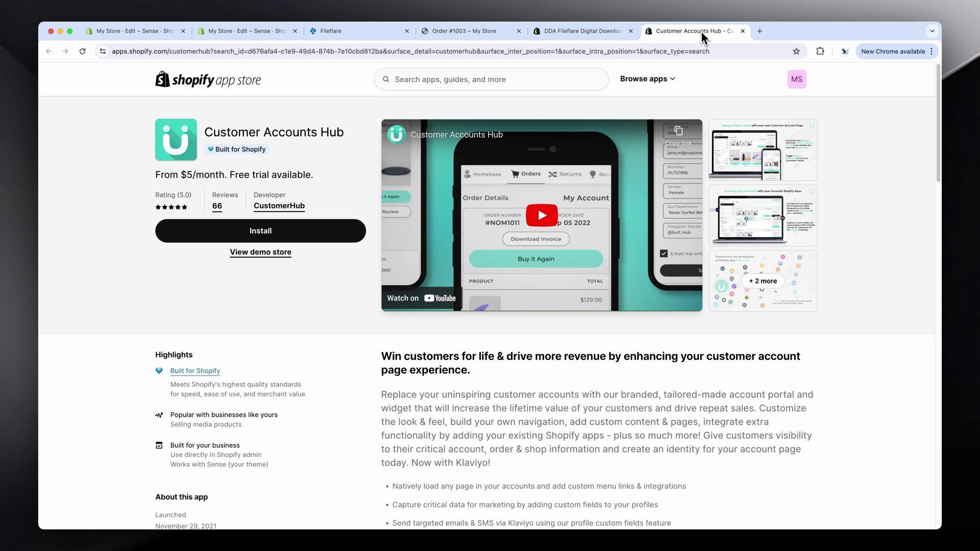
{"action": "left_click", "coordinate": [605, 35]}
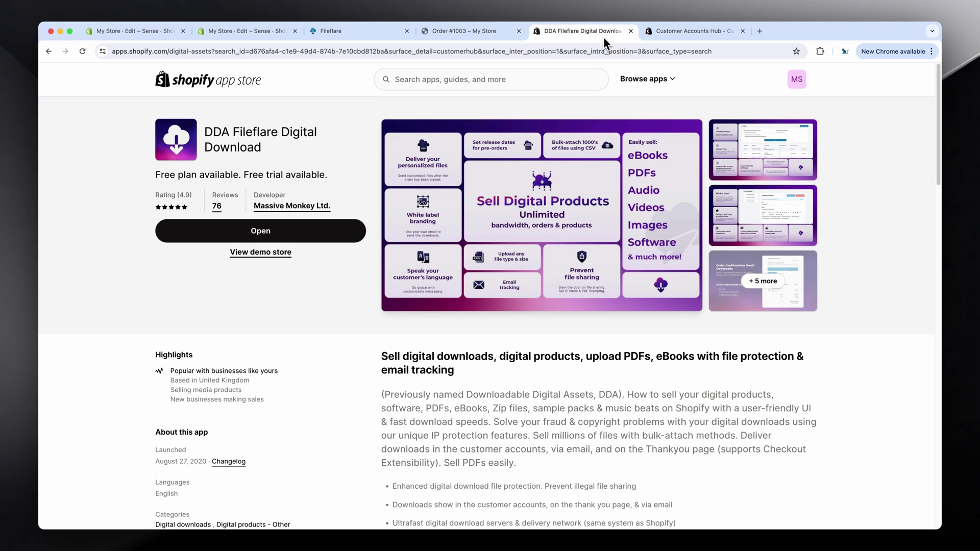
{"action": "left_click", "coordinate": [478, 36]}
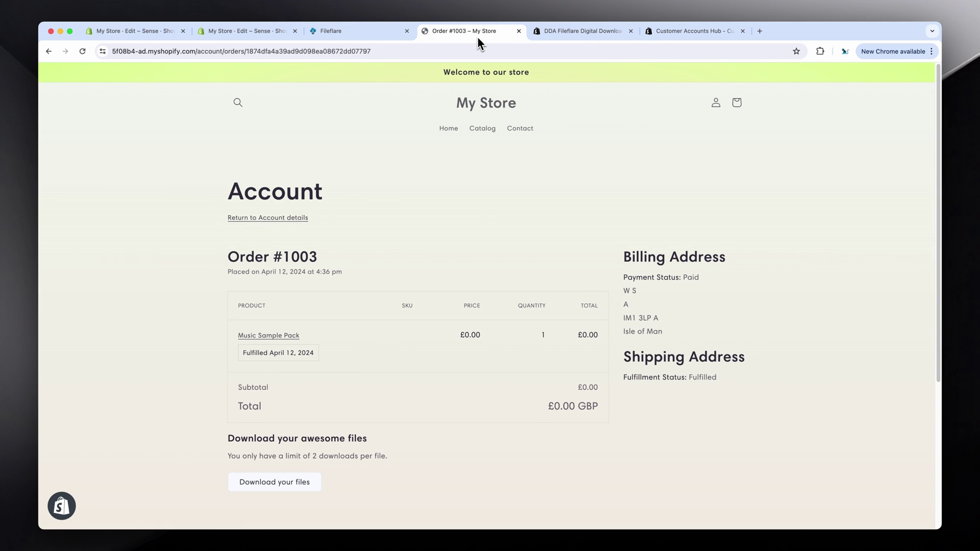